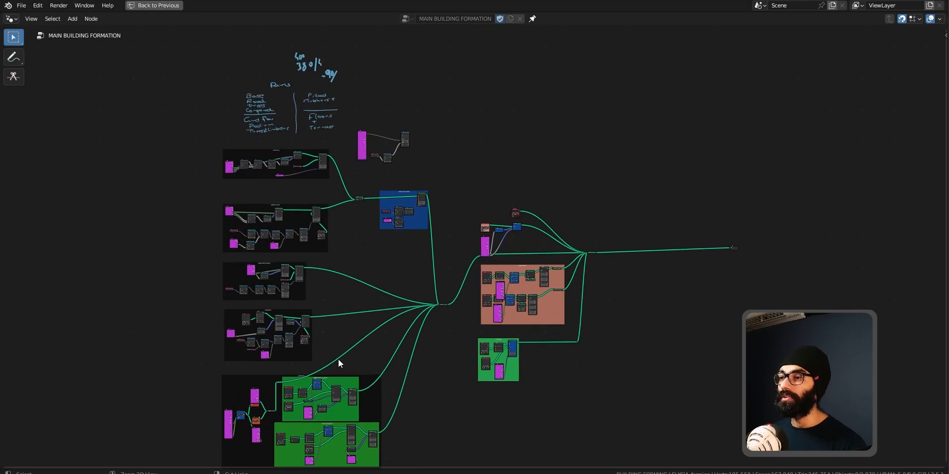
Show the saved colour presets for the ROAD TREES frame in its node properties.
key(n)
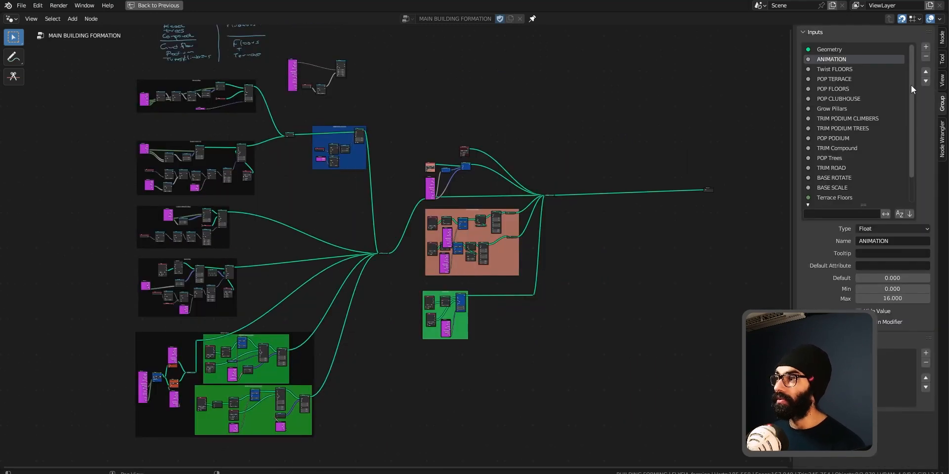
click(942, 39)
click(917, 75)
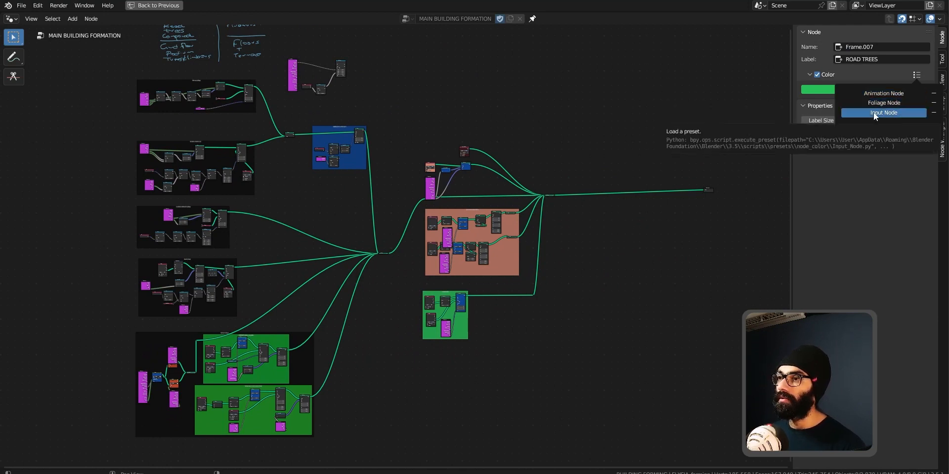
Examine the terrace, building floors, clubhouse, pillars and podium node frames of the MAIN BUILDING FORMATION tree.
mouse_move(477, 229)
ctrl+middle_down()
mouse_move(470, 353)
mouse_move(481, 220)
ctrl+middle_up()
middle_drag(227, 286, 456, 277)
ctrl+middle_drag(409, 150, 408, 203)
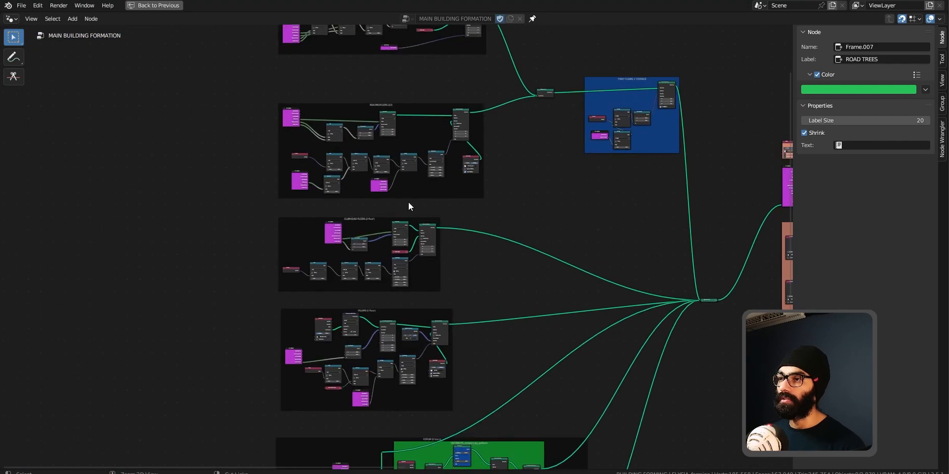
middle_drag(374, 103, 387, 223)
ctrl+middle_drag(386, 170, 380, 201)
middle_drag(346, 181, 346, 251)
ctrl+middle_drag(353, 203, 357, 261)
middle_drag(372, 327, 414, 162)
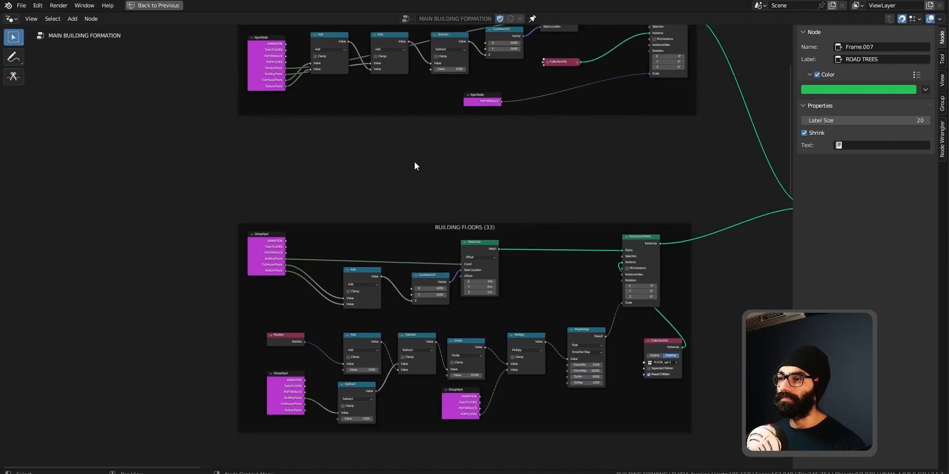
middle_drag(455, 253, 335, 271)
middle_drag(386, 242, 386, 192)
mouse_move(388, 108)
middle_down()
mouse_move(410, 133)
mouse_move(411, 50)
middle_up()
middle_drag(393, 424, 396, 113)
middle_drag(336, 402, 362, 171)
middle_drag(410, 351, 421, 139)
middle_drag(520, 247, 508, 176)
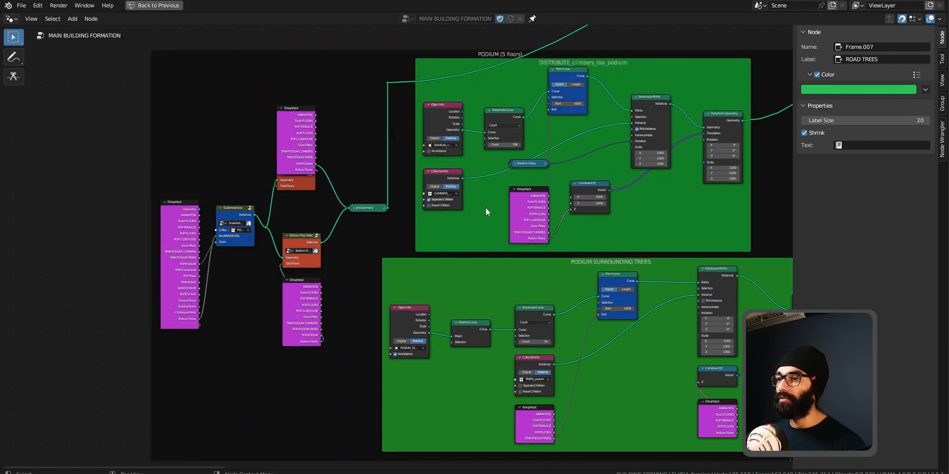
middle_drag(431, 207, 386, 206)
middle_drag(491, 245, 525, 262)
ctrl+middle_drag(525, 262, 520, 207)
Restore the full workspace layout and view the tower from around and through the camera.
key(ctrl+space)
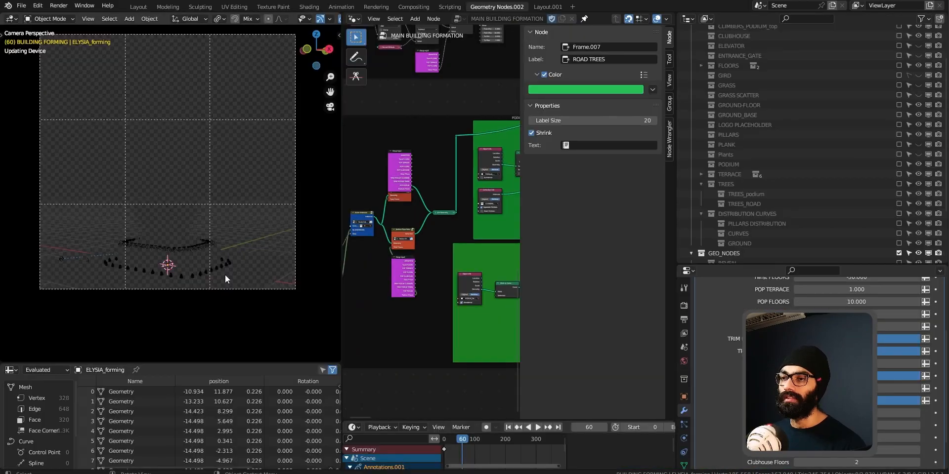
scroll(192, 275, up, 8)
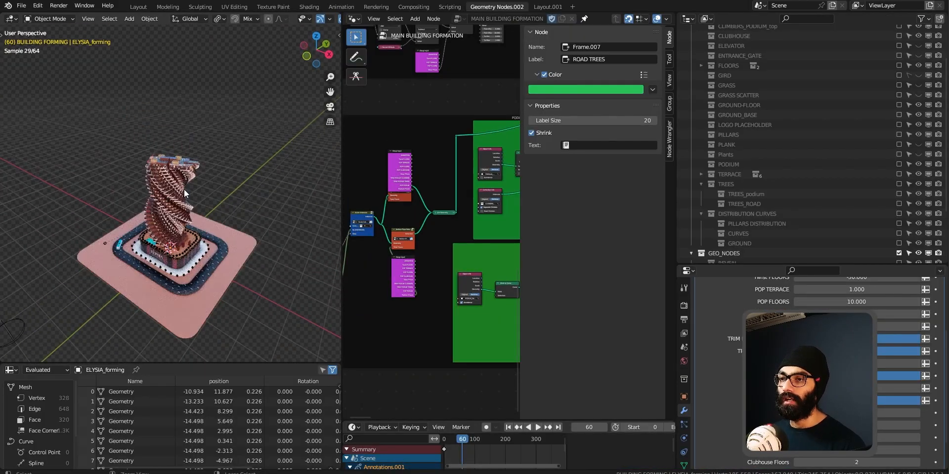
middle_drag(163, 265, 135, 276)
key(KP_0)
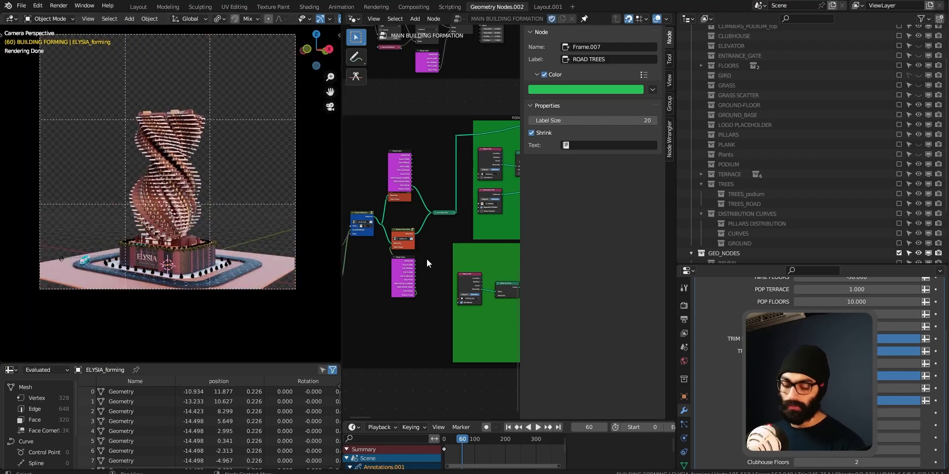
Maximize the node editor without its sidebar and enter the Scale Instances group in the podium frame.
key(n)
key(ctrl+space)
scroll(385, 254, up, 4)
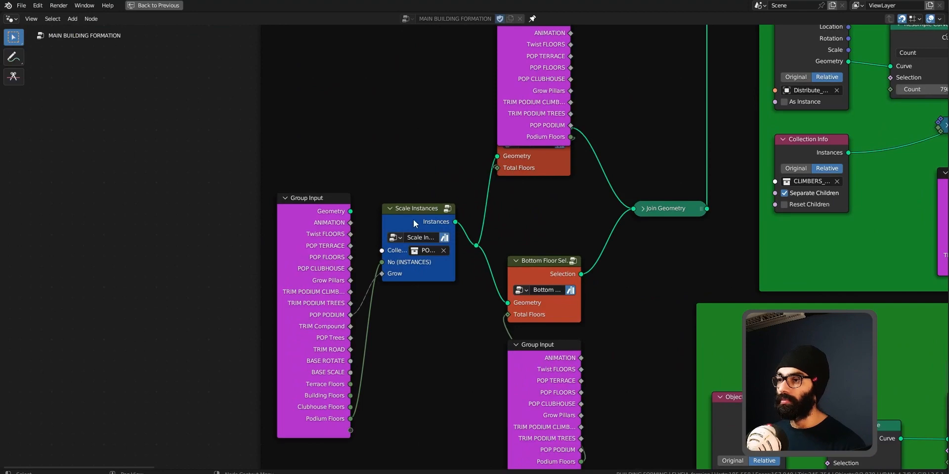
click(414, 221)
key(Tab)
Move the Collection Info node farther from Map Range in the Scale Instances group and return to the main node tree.
scroll(481, 238, down, 2)
middle_drag(534, 233, 570, 278)
middle_drag(573, 280, 428, 281)
scroll(374, 277, up, 4)
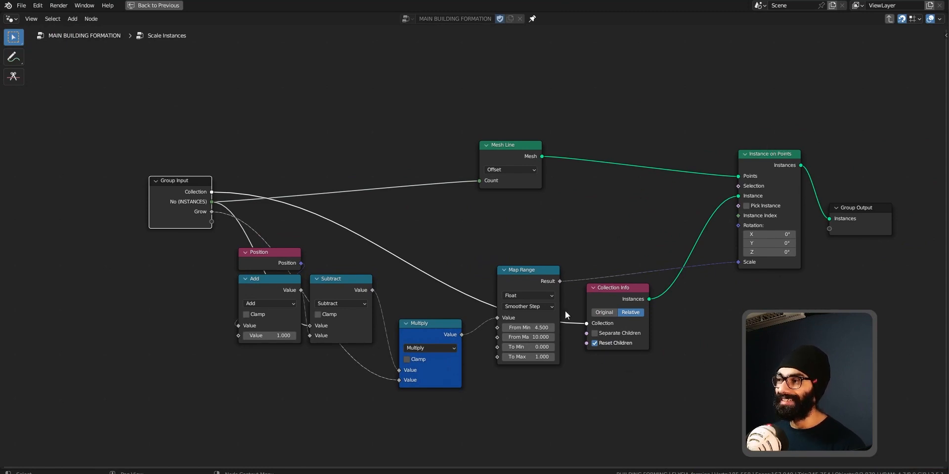
drag(613, 300, 640, 309)
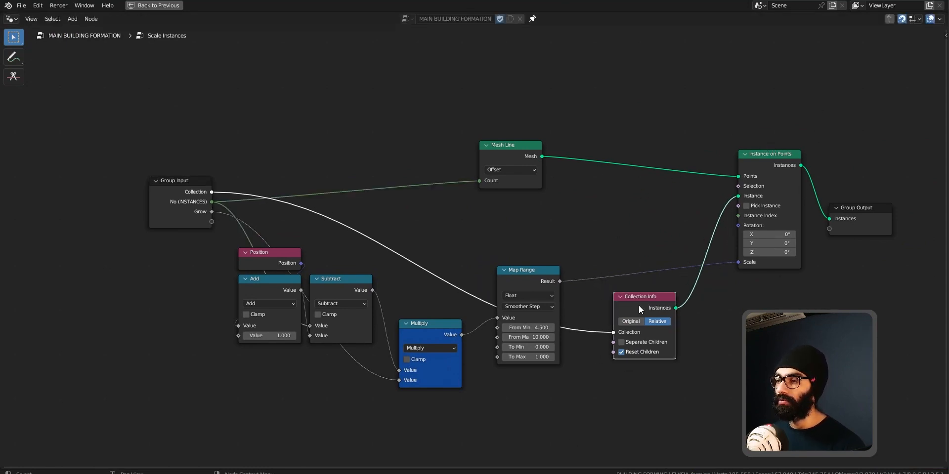
key(Tab)
Examine the node setups in the BUILDING FLOORS and CLUBHOUSE FLOORS frames.
middle_drag(588, 298, 496, 330)
ctrl+middle_drag(575, 207, 621, 153)
middle_drag(740, 58, 493, 225)
middle_drag(493, 224, 503, 382)
ctrl+middle_drag(516, 232, 479, 244)
middle_drag(479, 244, 517, 394)
middle_drag(490, 220, 512, 229)
middle_drag(519, 287, 407, 343)
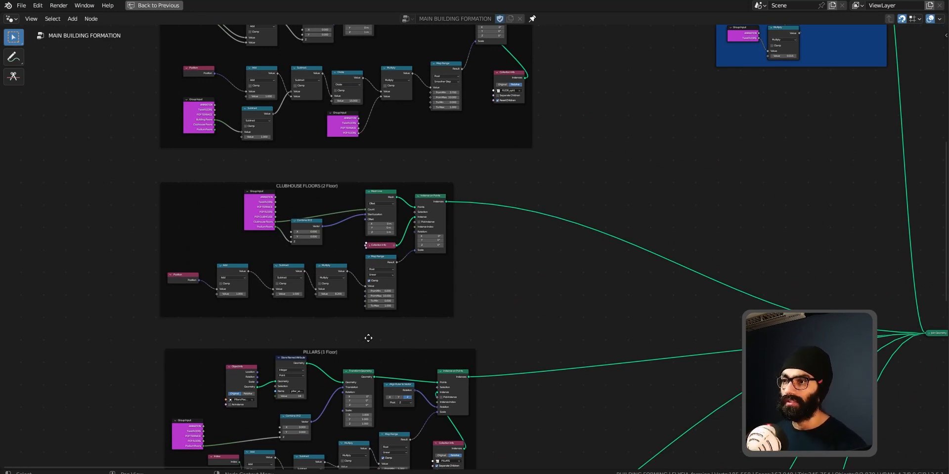
middle_drag(369, 339, 419, 353)
scroll(406, 347, down, 3)
middle_drag(424, 208, 420, 139)
scroll(385, 59, up, 12)
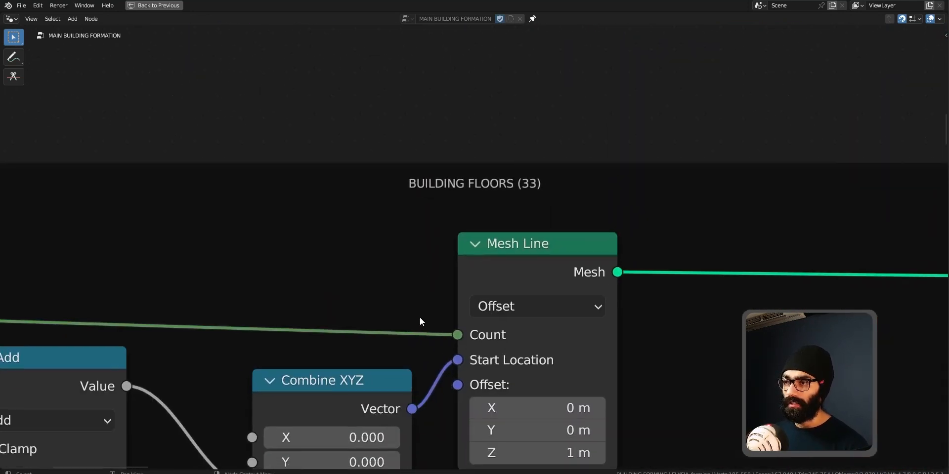
middle_drag(419, 317, 462, 116)
ctrl+middle_drag(451, 275, 473, 313)
middle_drag(473, 313, 405, 196)
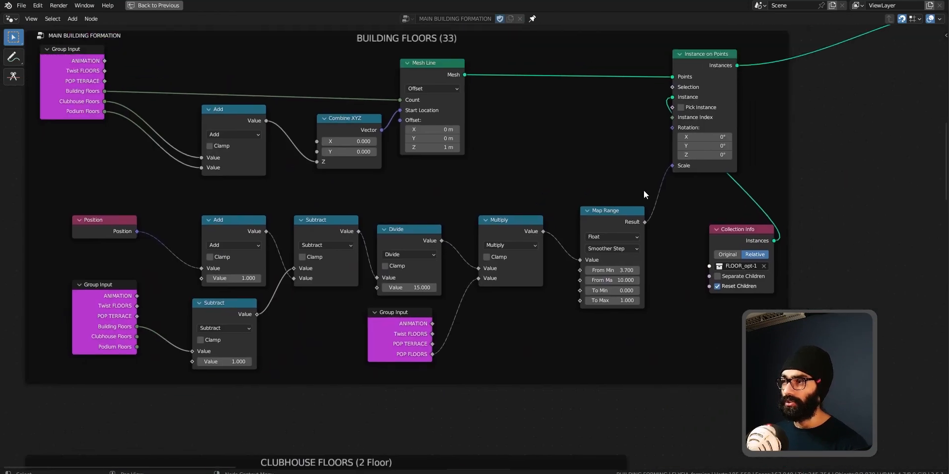
middle_drag(510, 298, 473, 247)
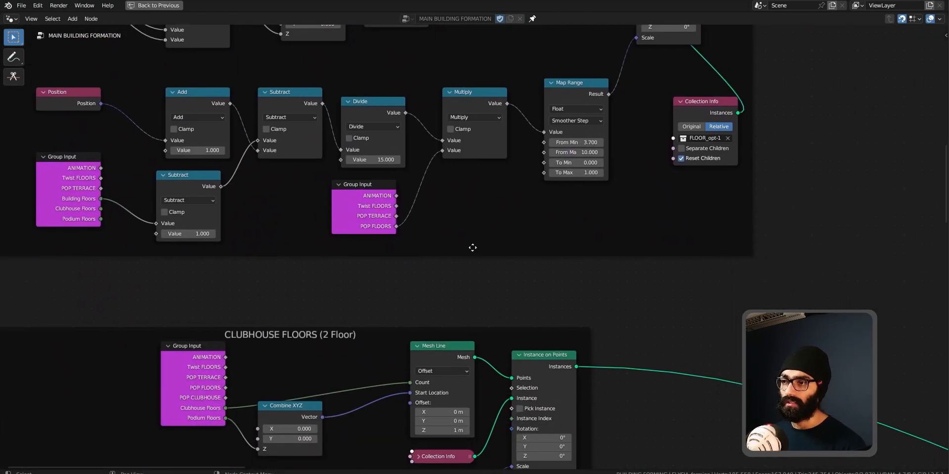
middle_drag(400, 403, 494, 243)
ctrl+middle_drag(457, 309, 466, 302)
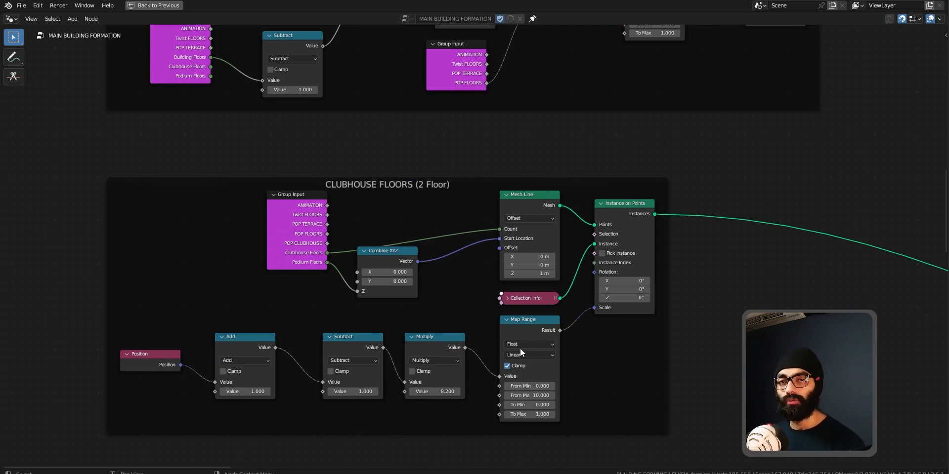
Restore the full workspace layout and view the building's ELYSIA podium up close outside the camera.
key(ctrl+space)
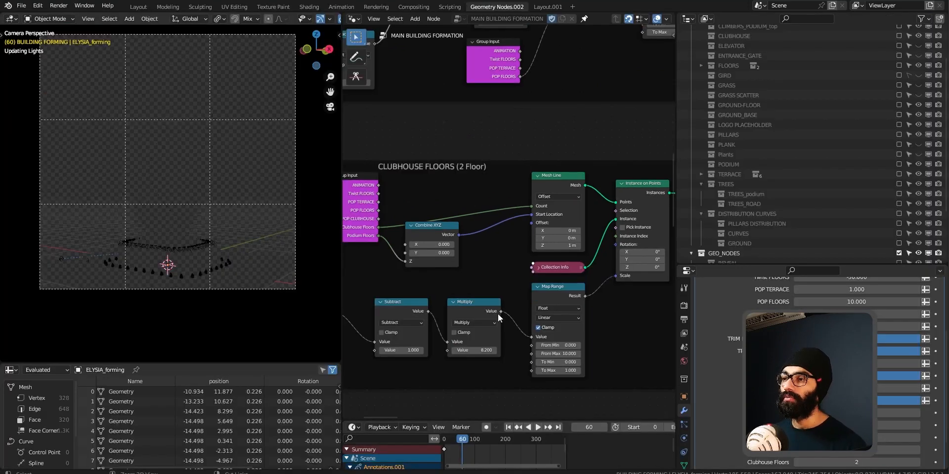
middle_drag(182, 260, 208, 246)
scroll(185, 267, up, 5)
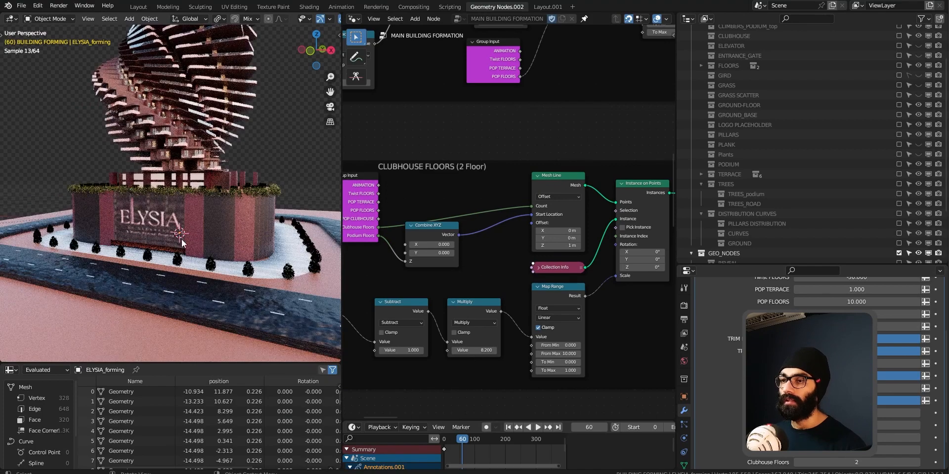
scroll(835, 366, down, 1)
scroll(878, 355, up, 3)
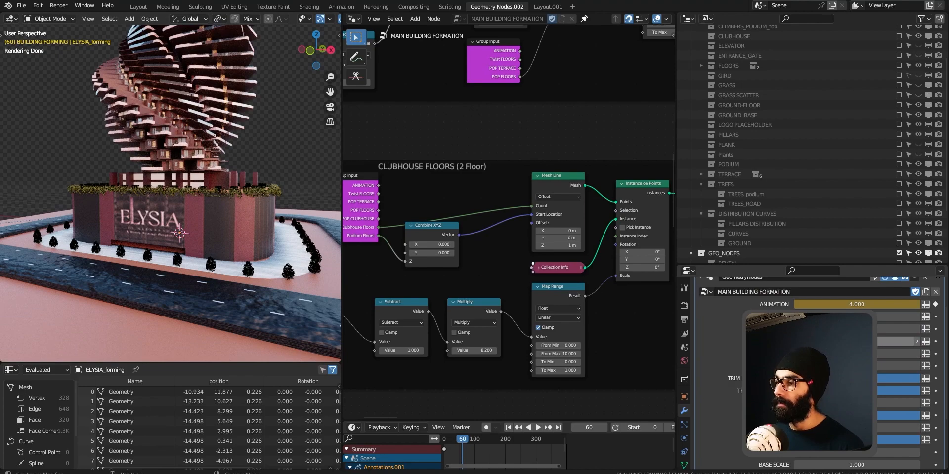
Try varying the POP PODIUM and Grow Pillars values of the building modifier while viewing the podium.
drag(856, 403, 864, 403)
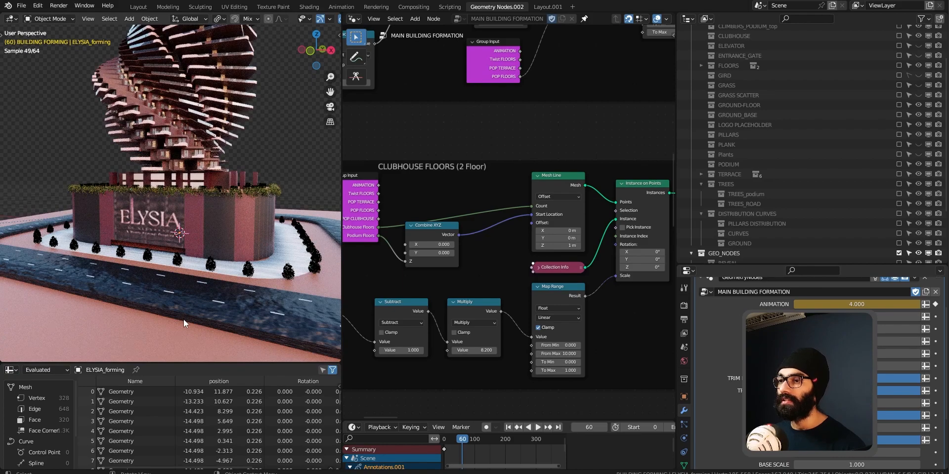
middle_drag(241, 132, 239, 152)
scroll(239, 154, up, 3)
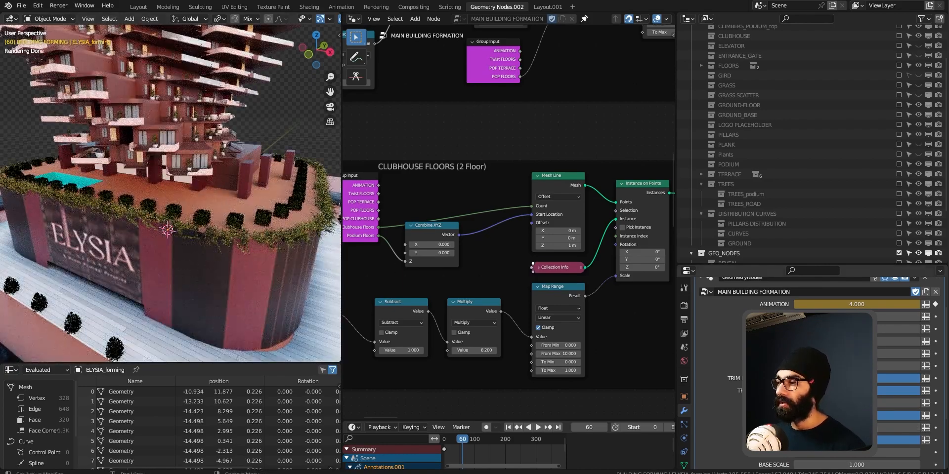
drag(860, 366, 864, 366)
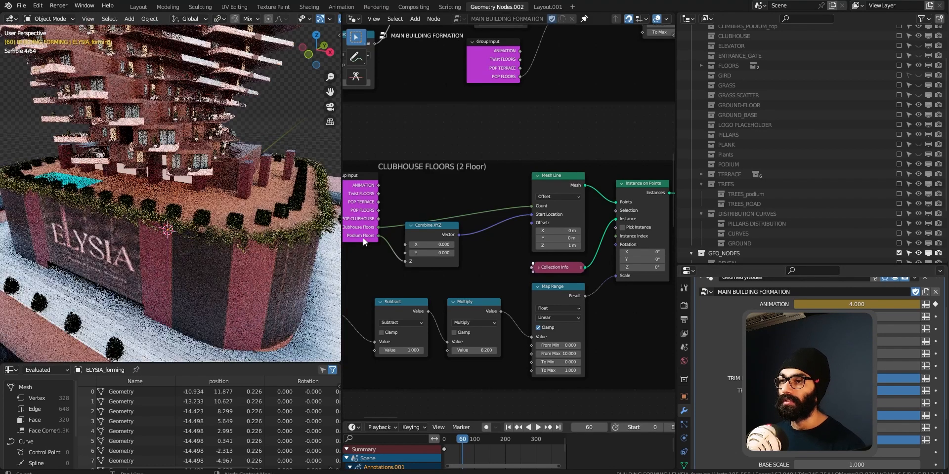
Switch the 3D viewport to Solid shading, toggle X-ray and view the clubhouse level above the podium.
key(z)
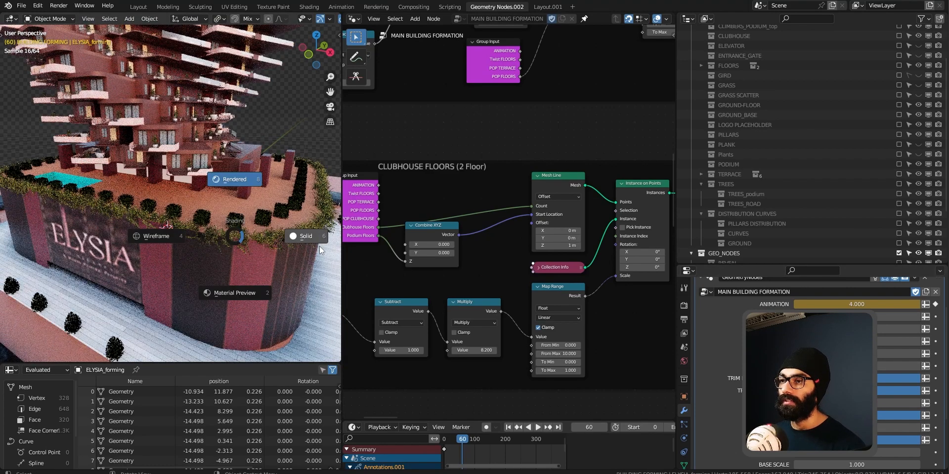
click(316, 243)
mouse_move(265, 252)
middle_down()
mouse_move(284, 242)
mouse_move(235, 203)
middle_up()
scroll(234, 203, down, 2)
key(alt+z)
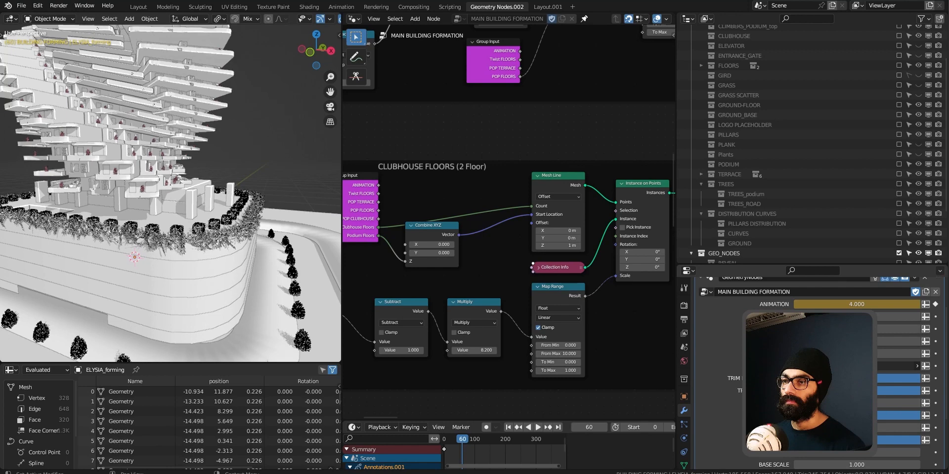
middle_drag(190, 236, 208, 232)
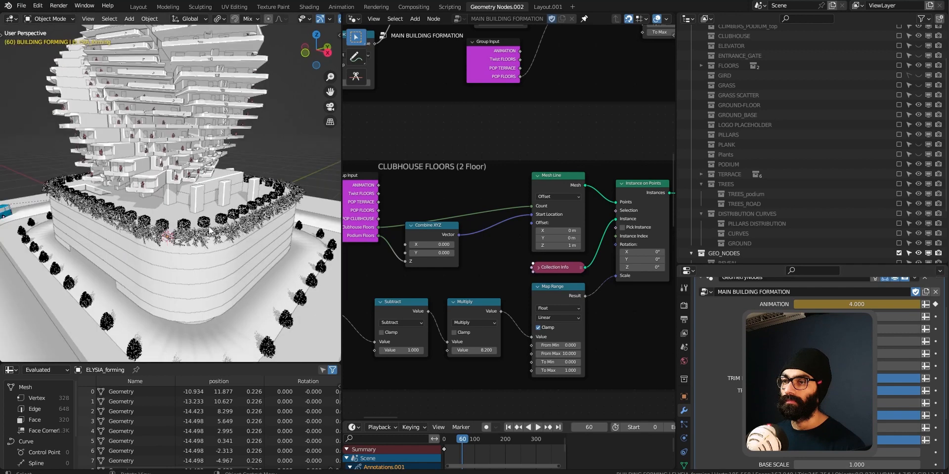
Maximize the node editor and examine the floor frames and the PILLARS (1 Floor) frame.
key(ctrl+space)
middle_drag(444, 217, 453, 339)
scroll(479, 299, down, 4)
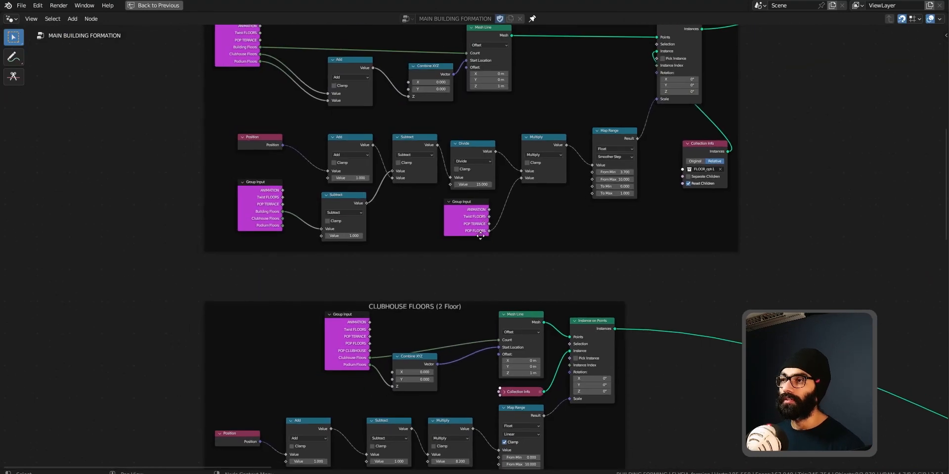
middle_drag(481, 198, 484, 301)
scroll(484, 296, down, 2)
middle_drag(502, 345, 443, 223)
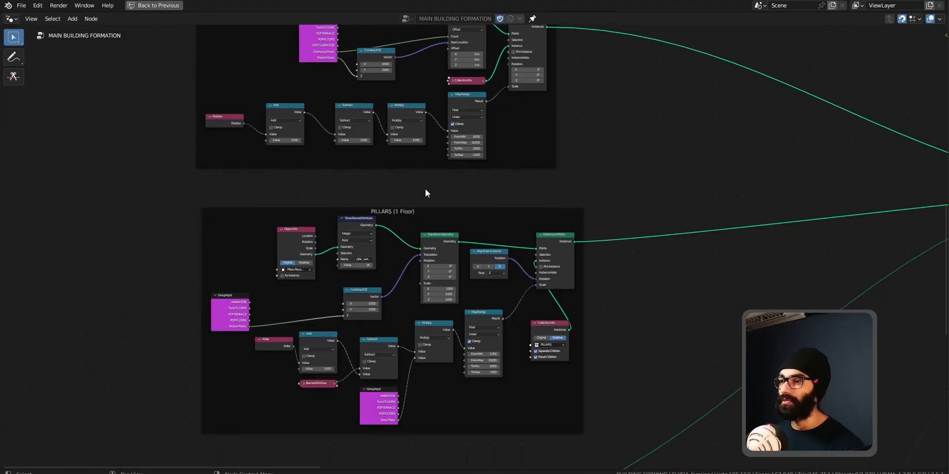
middle_drag(440, 126, 443, 218)
scroll(421, 306, up, 4)
middle_drag(421, 306, 456, 77)
scroll(415, 173, up, 4)
middle_drag(411, 173, 406, 213)
Spread out the Object Info and Store Named Attribute nodes in the PILLARS frame, away from Transform Geometry.
drag(266, 100, 250, 96)
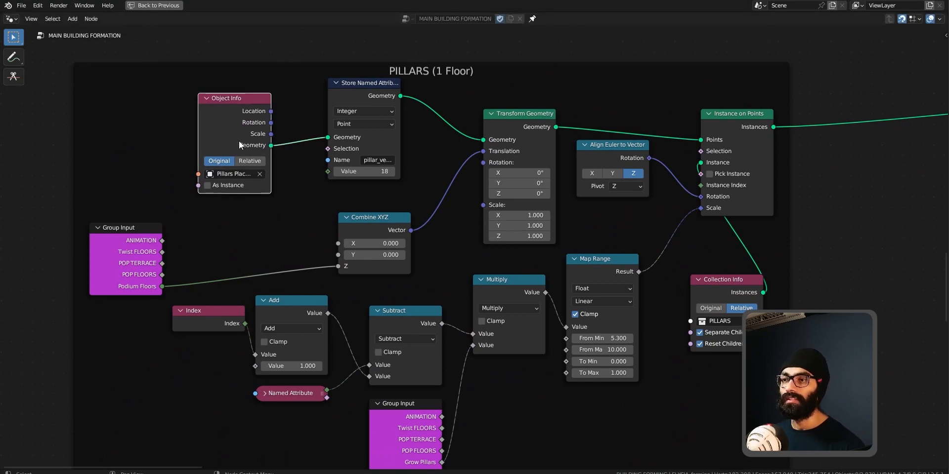
drag(240, 128, 209, 128)
drag(345, 103, 324, 97)
Keep pillar_vertices as the attribute name in the Store Named Attribute node.
click(342, 165)
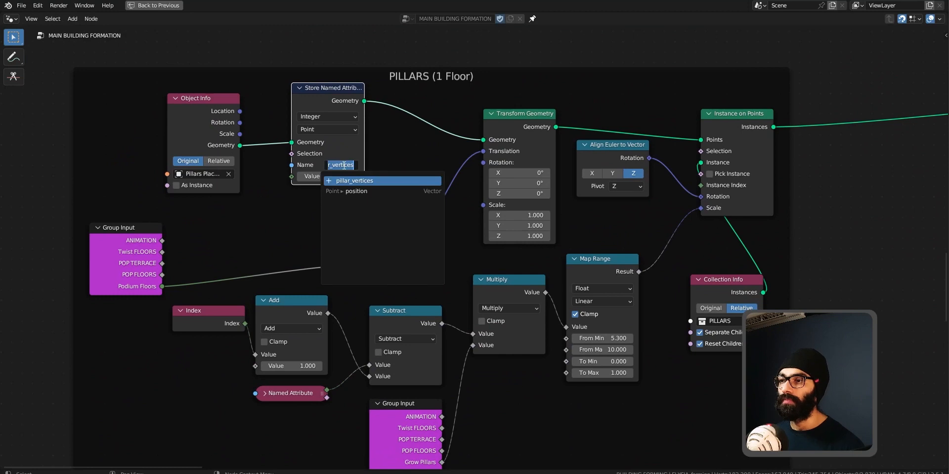
key(Return)
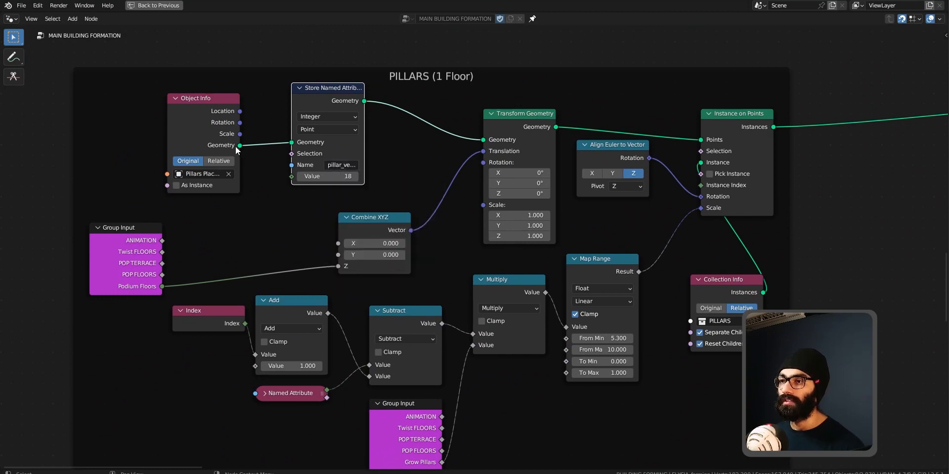
mouse_move(238, 146)
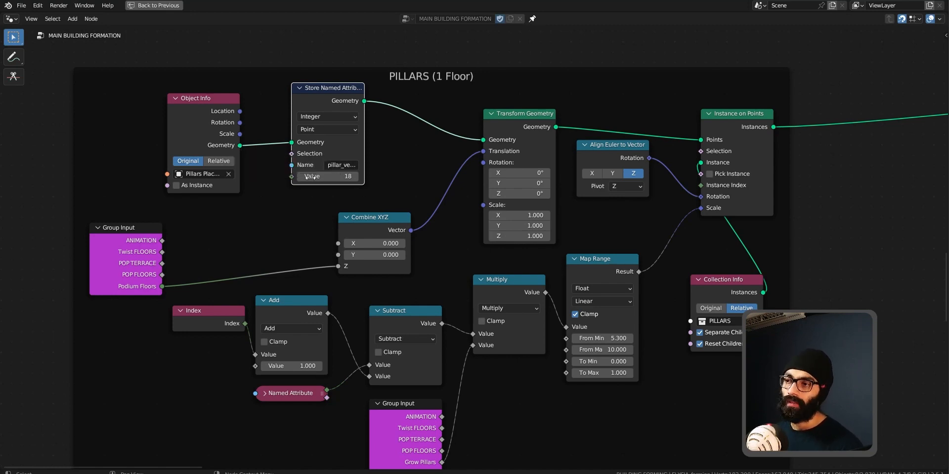
click(344, 165)
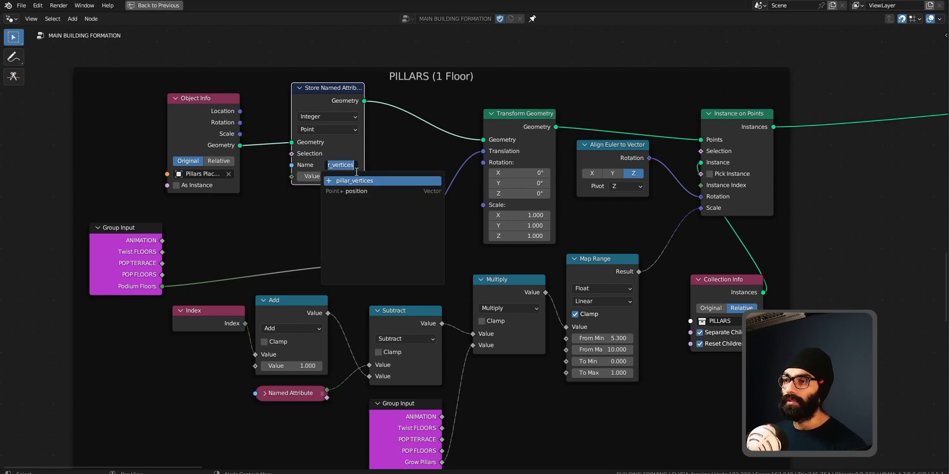
click(355, 181)
Expand the collapsed Named Attribute node that feeds the Subtract node in the PILLARS frame.
click(264, 395)
scroll(310, 401, up, 1)
middle_drag(312, 400, 310, 354)
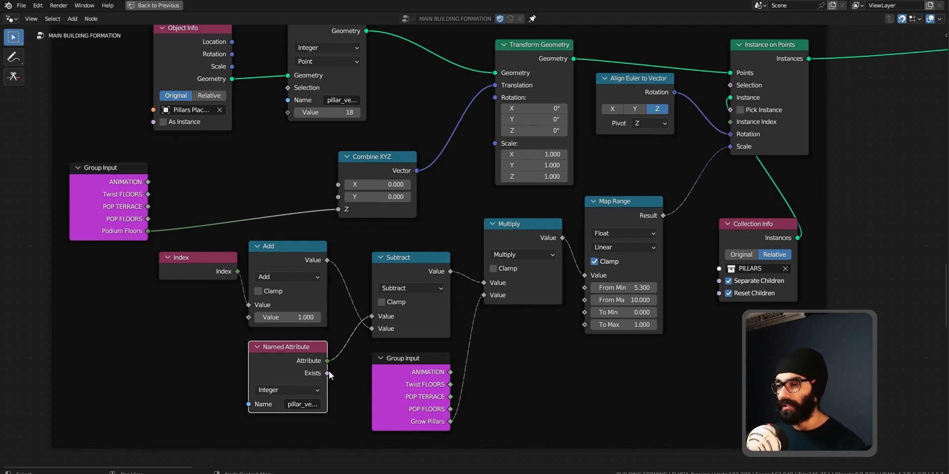
middle_drag(487, 349, 440, 346)
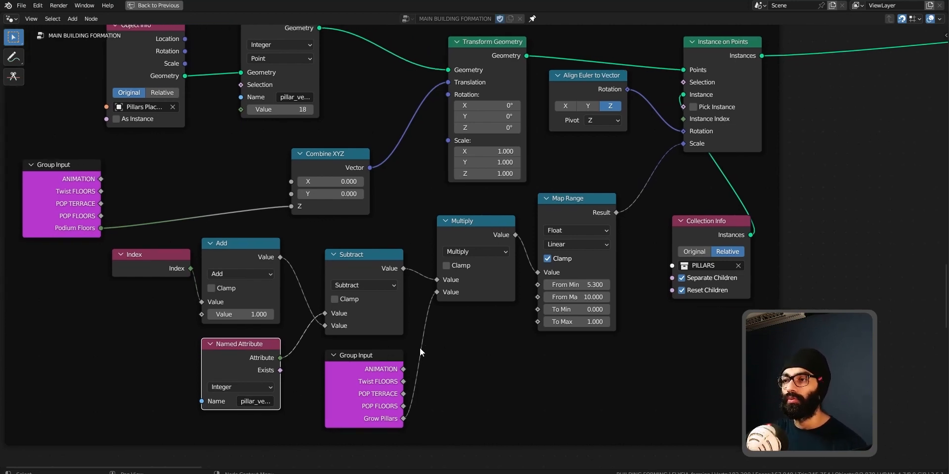
Switch to the Chrome window with the inthekhud(); YouTube channel, maximize it and open the channel's videos list.
key(alt+Tab)
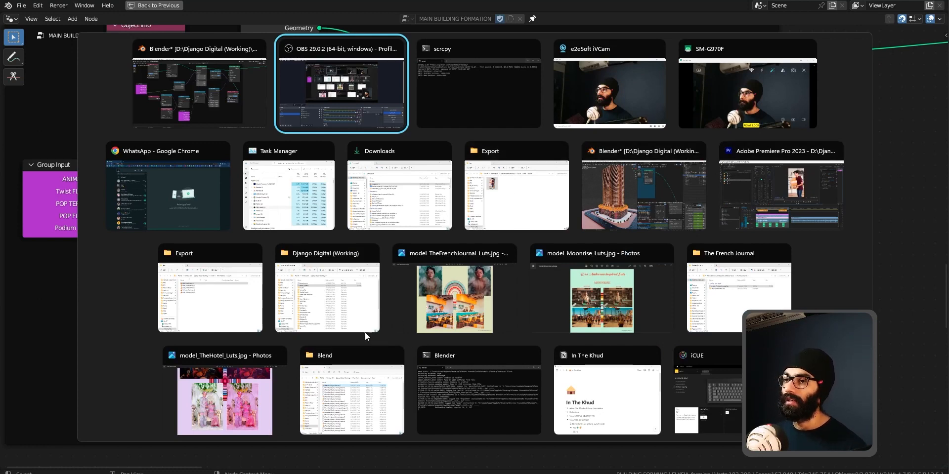
key(Escape)
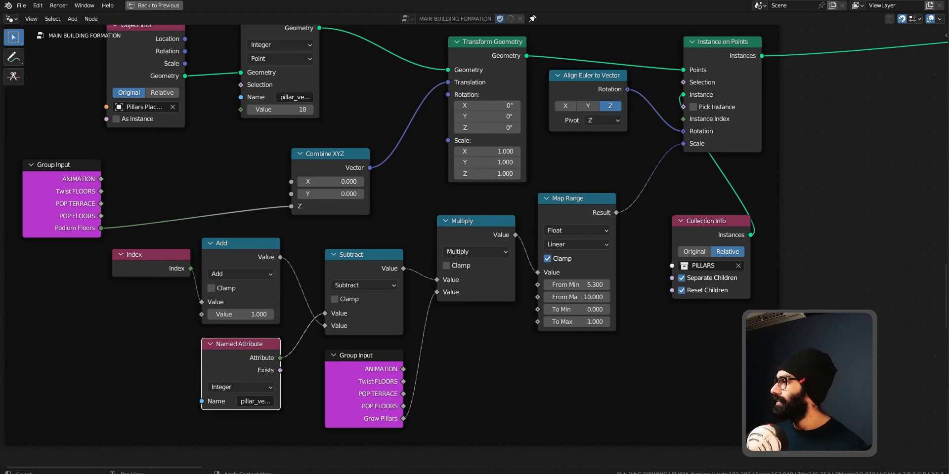
drag(948, 113, 502, 112)
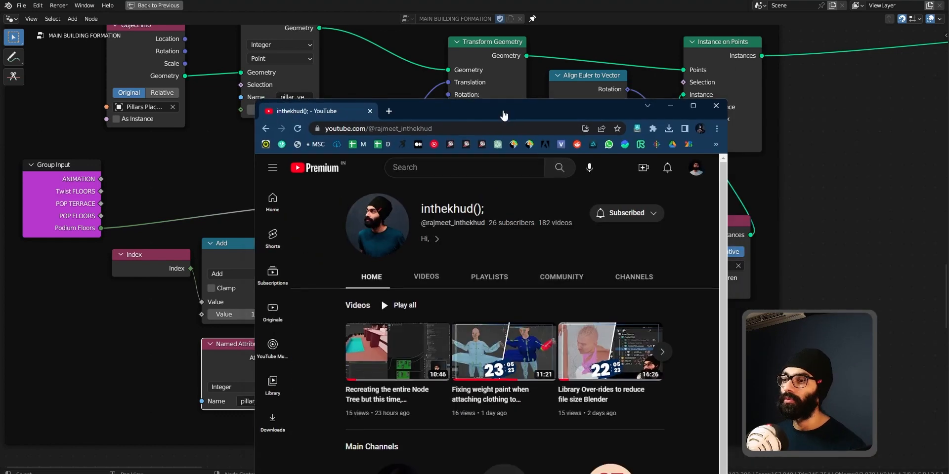
double_click(502, 112)
click(293, 146)
Find and open the video "Confront a problem for long enough and you will get a solution | Pro Motion Design Secret" and pause it.
scroll(413, 396, down, 7)
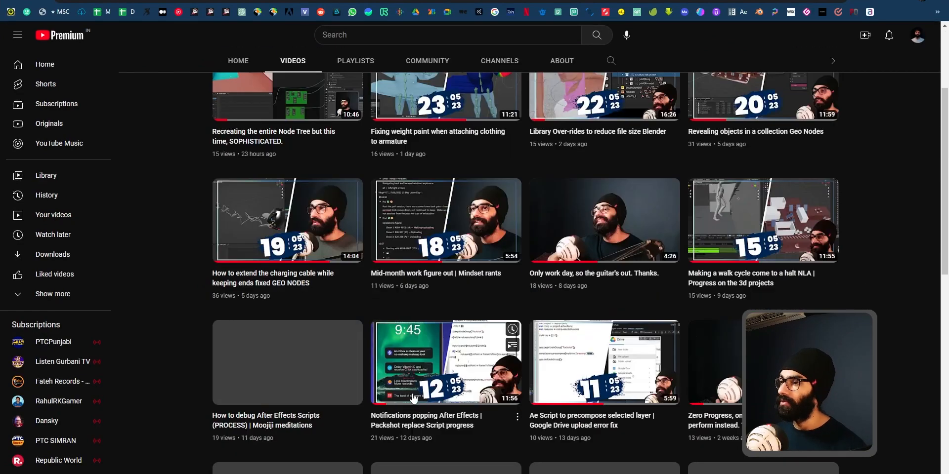
scroll(447, 410, down, 9)
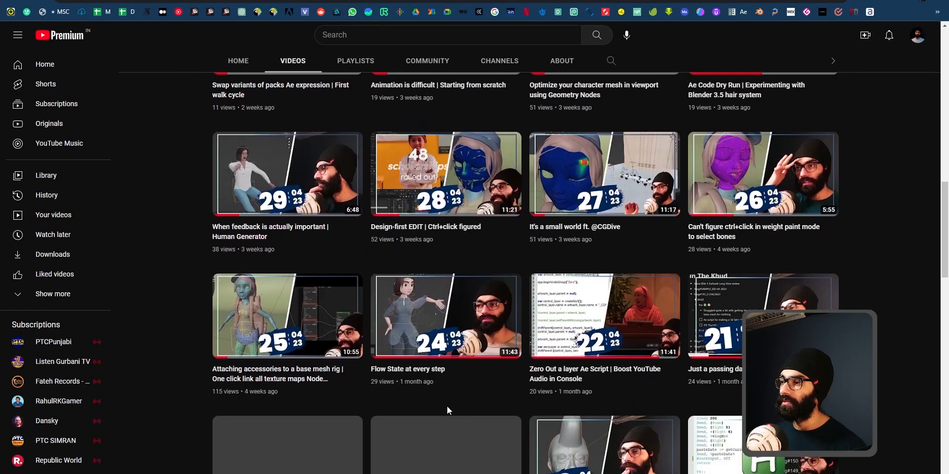
scroll(451, 410, down, 6)
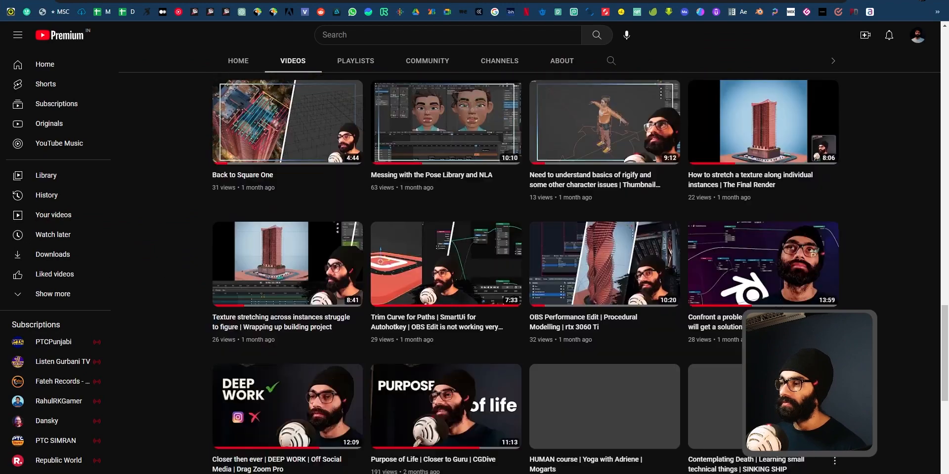
scroll(757, 259, down, 1)
scroll(740, 255, up, 1)
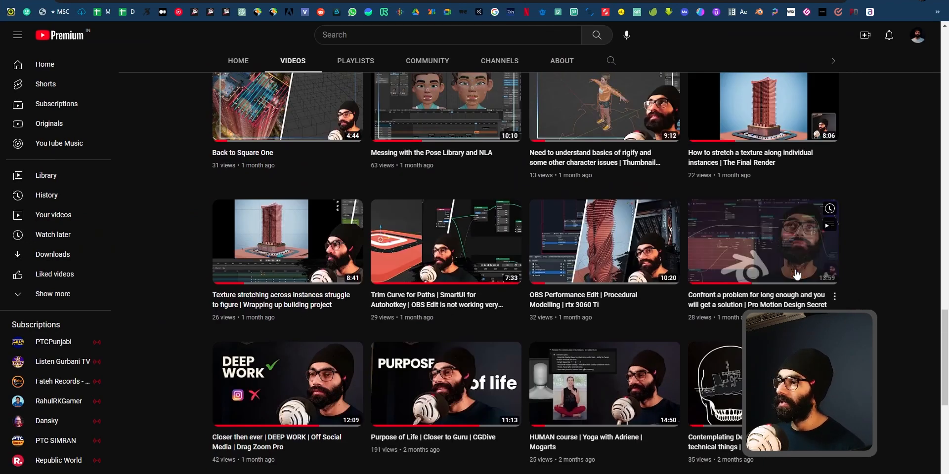
click(813, 231)
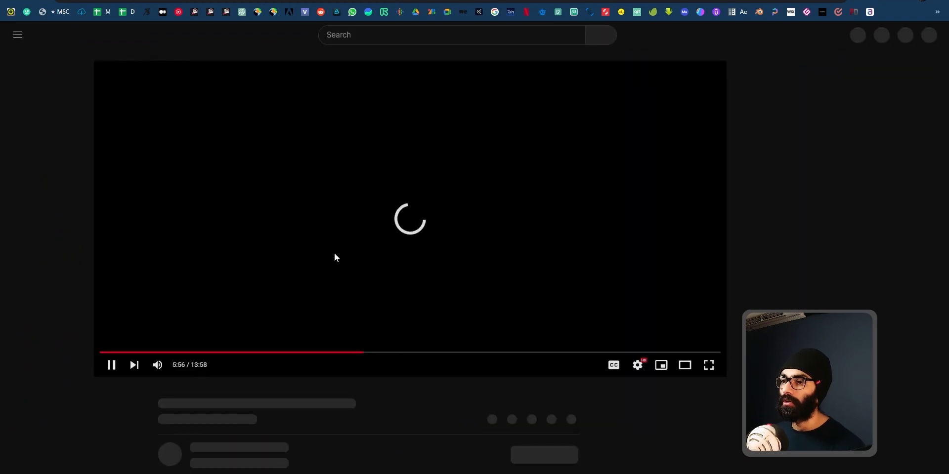
click(295, 336)
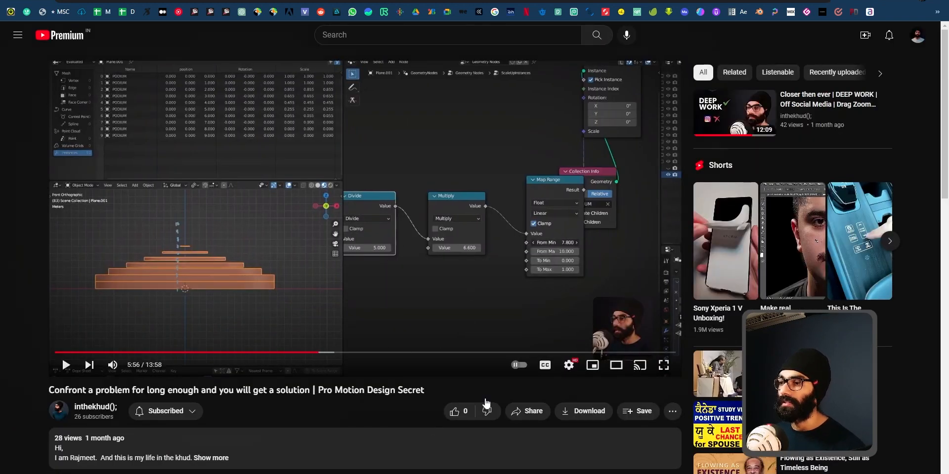
Return to the Blender window with the MAIN BUILDING FORMATION node tree and save the file.
key(alt+Tab)
key(alt+Tab)
key(alt+Tab)
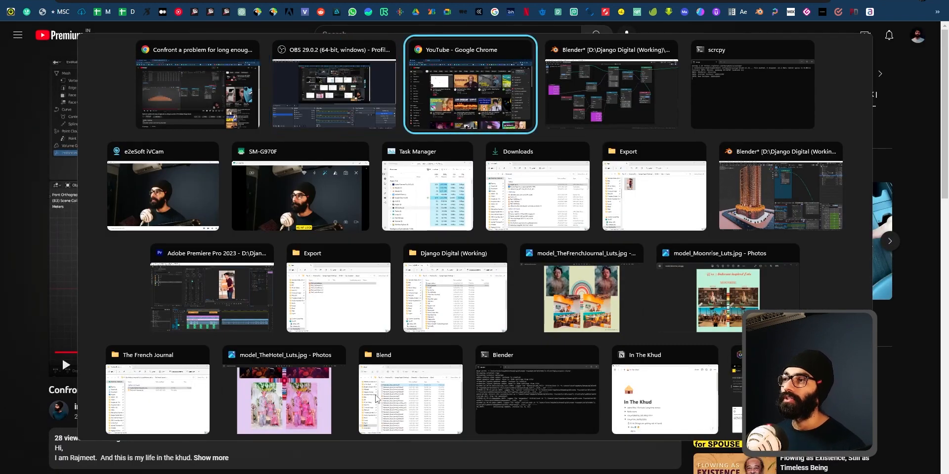
key(ctrl+s)
Examine the floor and pillar frames' connections and the TWIST FLOORS + TERRACE frame.
scroll(417, 396, down, 4)
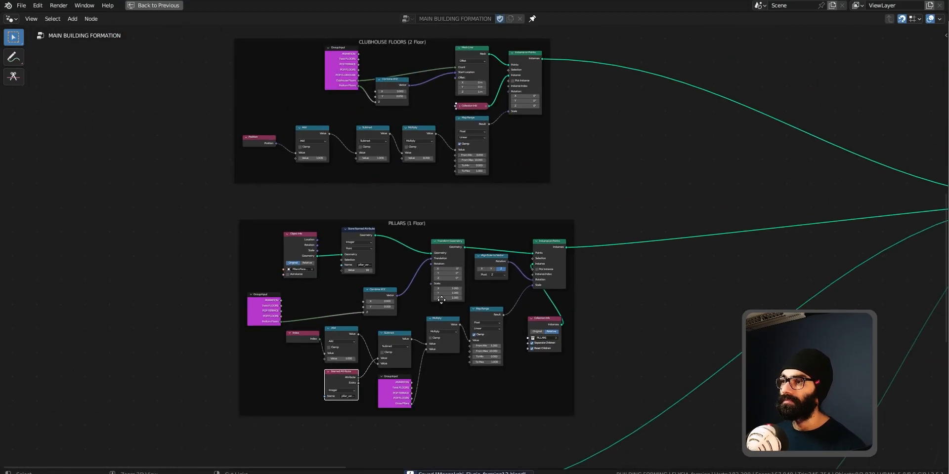
scroll(538, 259, down, 4)
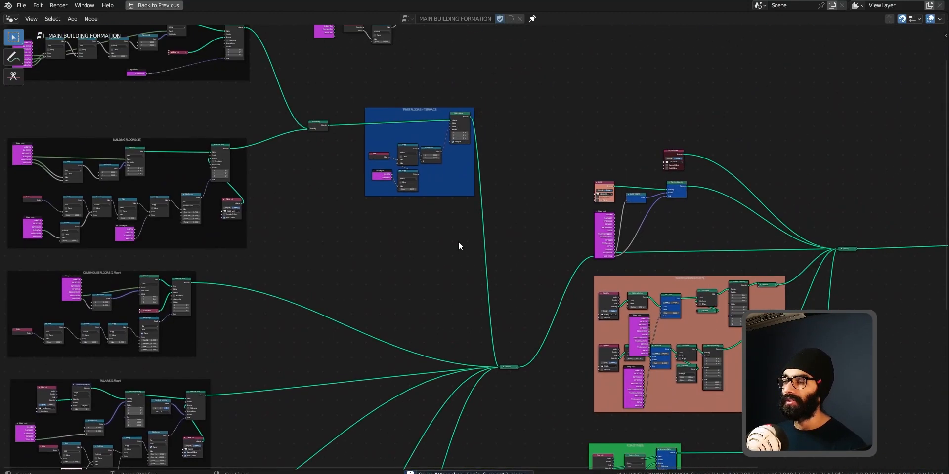
scroll(458, 242, up, 8)
middle_drag(447, 247, 439, 363)
middle_drag(398, 299, 420, 341)
scroll(419, 339, up, 2)
scroll(418, 339, up, 1)
Restore the full workspace layout and show the whole tower in rendered viewport shading.
key(ctrl+space)
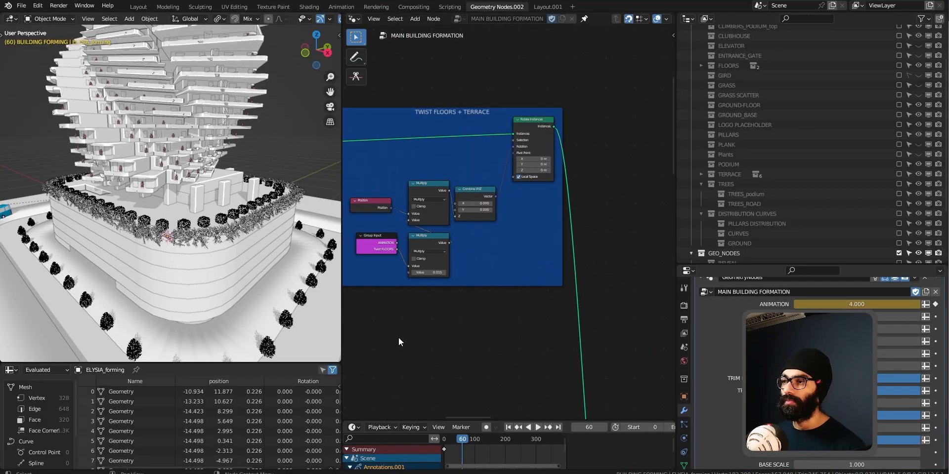
scroll(200, 182, down, 6)
key(z)
click(187, 213)
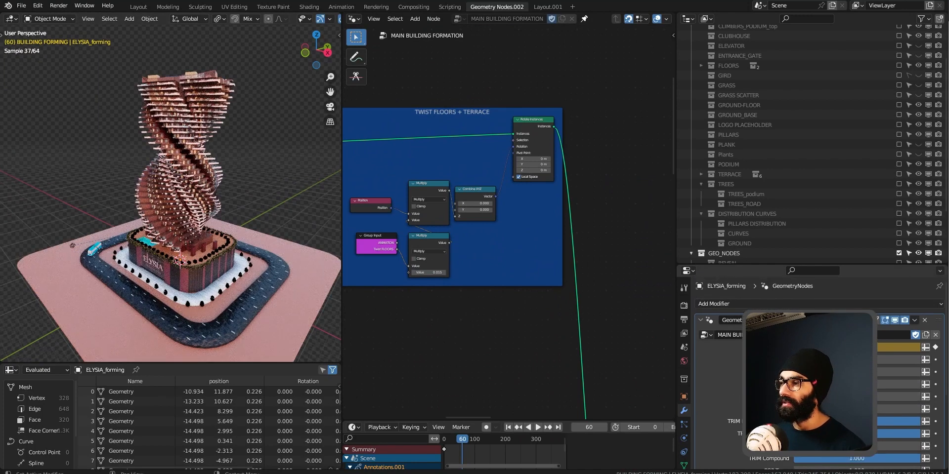
Try a slight change to the ANIMATION value in the MAIN BUILDING FORMATION modifier.
mouse_move(603, 242)
middle_down()
mouse_move(620, 203)
mouse_move(602, 153)
middle_up()
scroll(574, 242, down, 8)
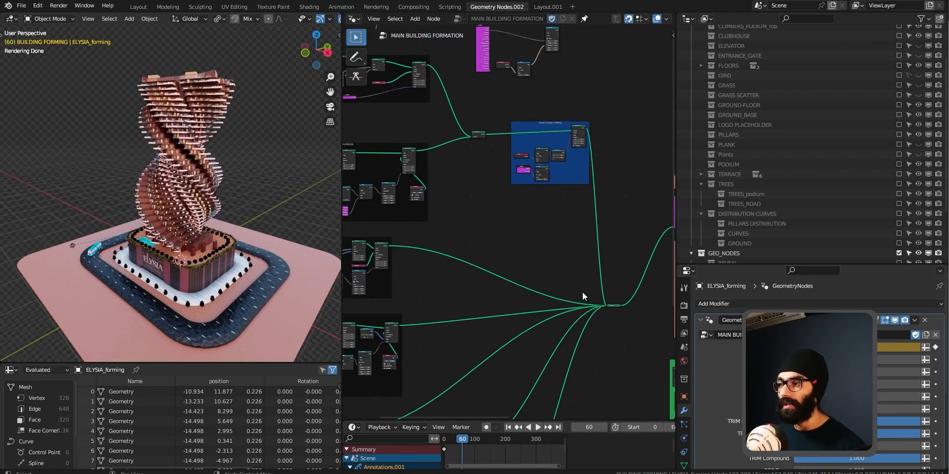
drag(840, 347, 845, 348)
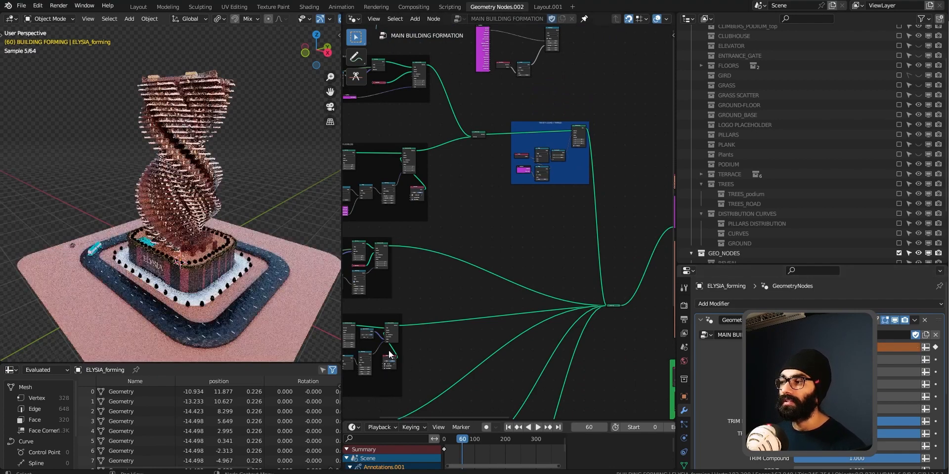
Examine the handwritten Parts list above the TERRACE frame and compare it with the rendered tower.
middle_drag(519, 248, 533, 356)
middle_drag(542, 191, 567, 338)
scroll(513, 263, up, 5)
middle_drag(512, 263, 657, 227)
scroll(461, 204, up, 1)
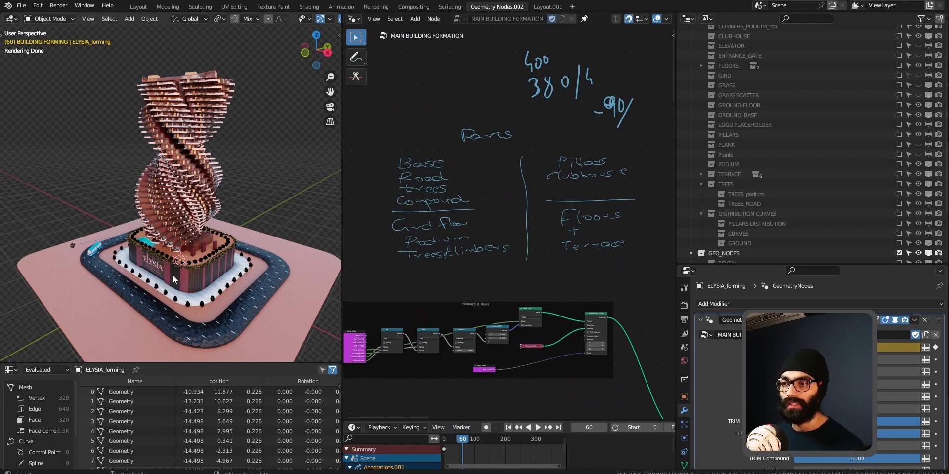
middle_drag(586, 148, 557, 146)
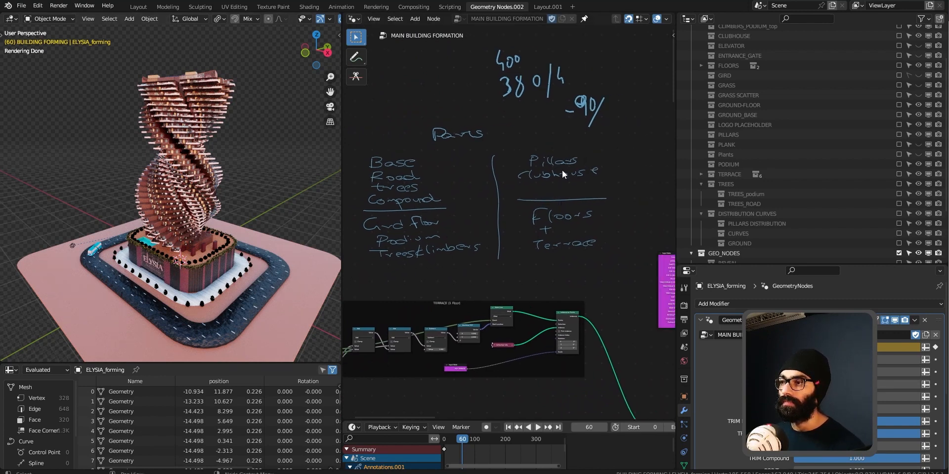
middle_drag(150, 214, 164, 223)
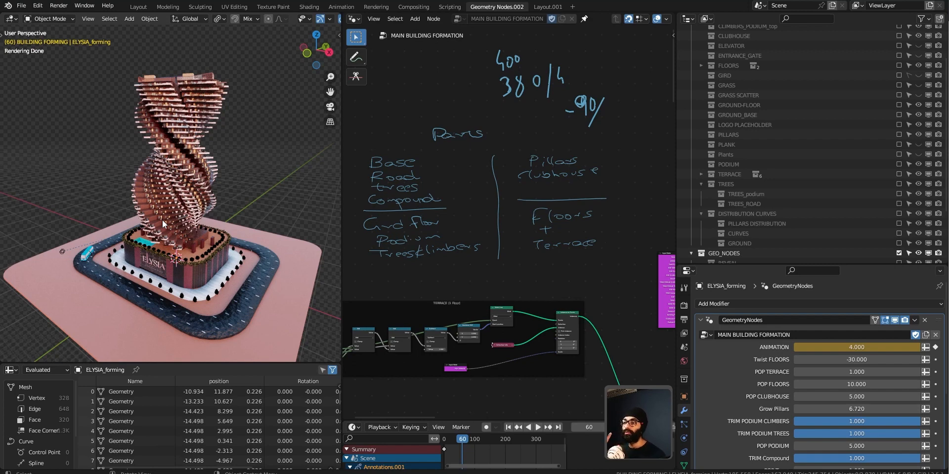
Switch to the other Blender window containing the Elysia_floors project and bring it fully on screen.
key(alt+Tab)
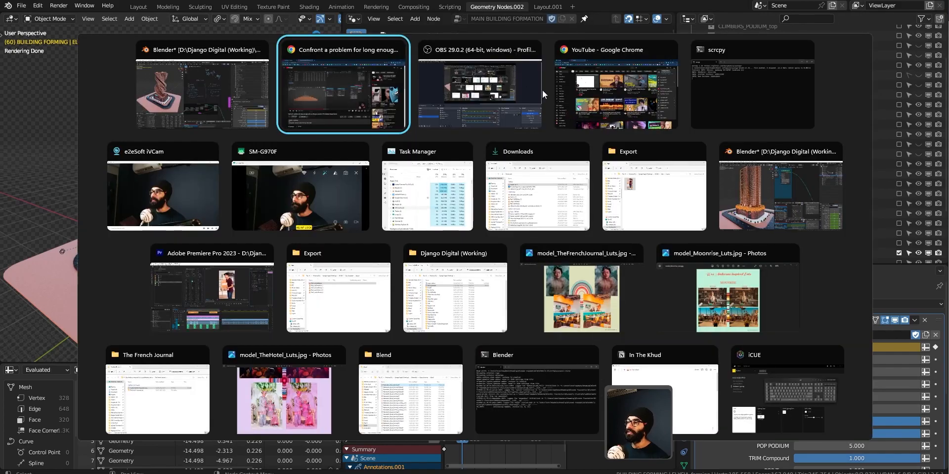
click(788, 204)
drag(948, 26, 331, 0)
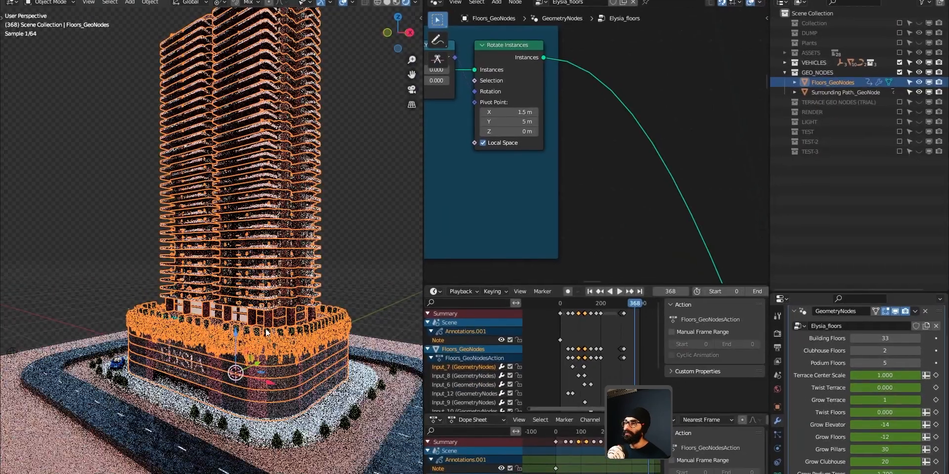
Enlarge the timeline, scrub the Floors_GeoNodes animation to frame 235 and restore the layout.
scroll(271, 312, down, 1)
middle_drag(584, 363, 598, 340)
key(ctrl+space)
drag(440, 15, 631, 89)
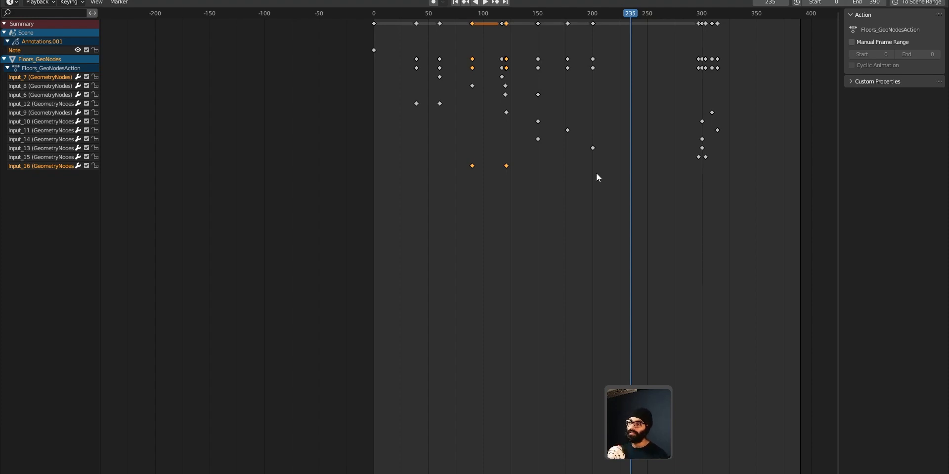
key(ctrl+space)
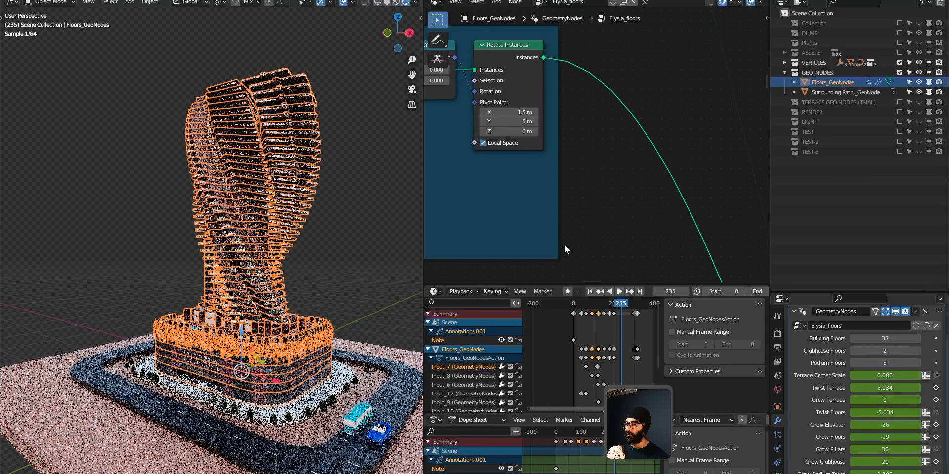
Play the Floors_GeoNodes animation, switch the viewport to solid shading and continue playback to frame 304.
key(space)
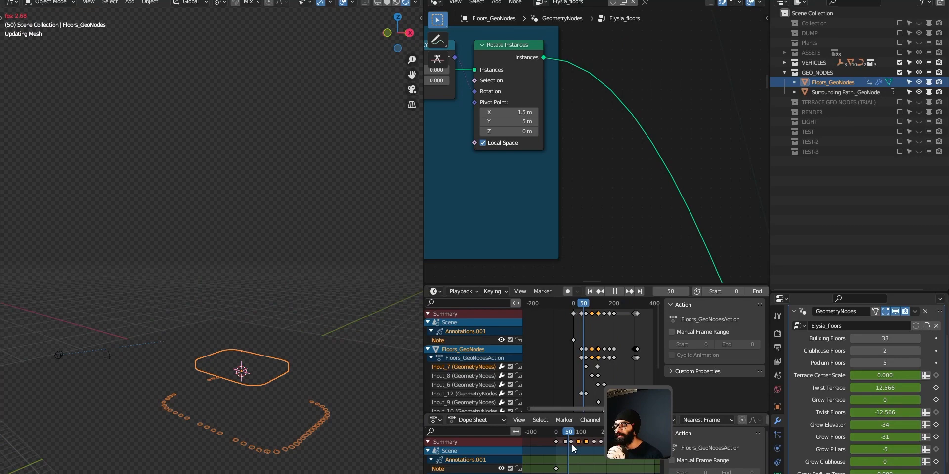
key(space)
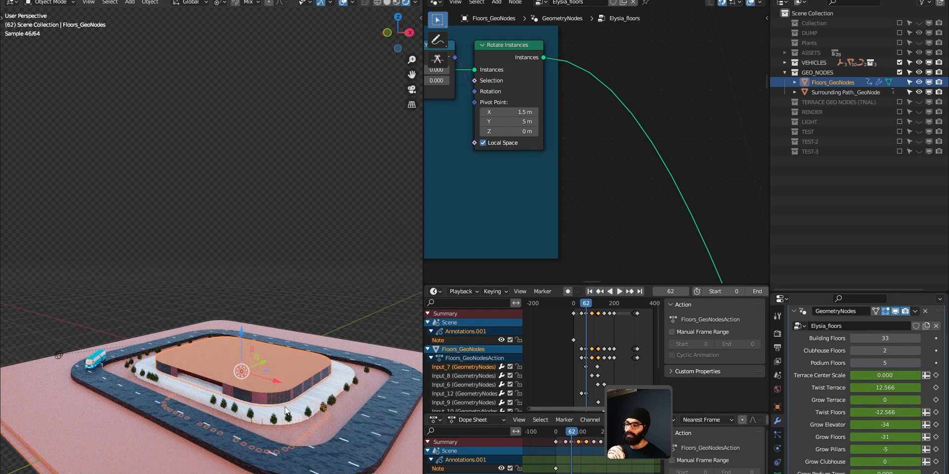
key(z)
click(368, 319)
key(space)
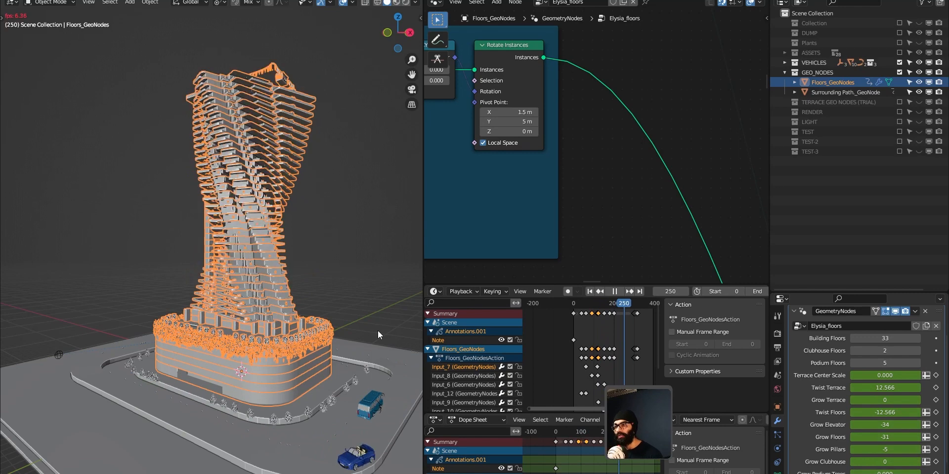
key(space)
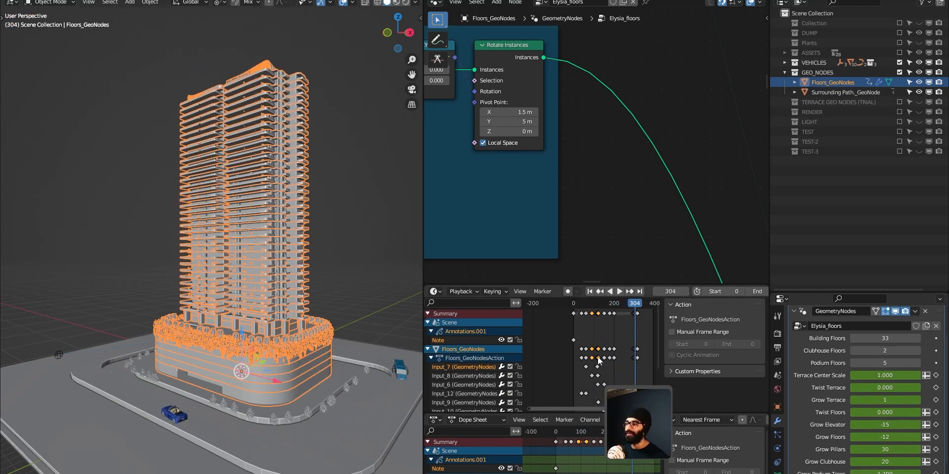